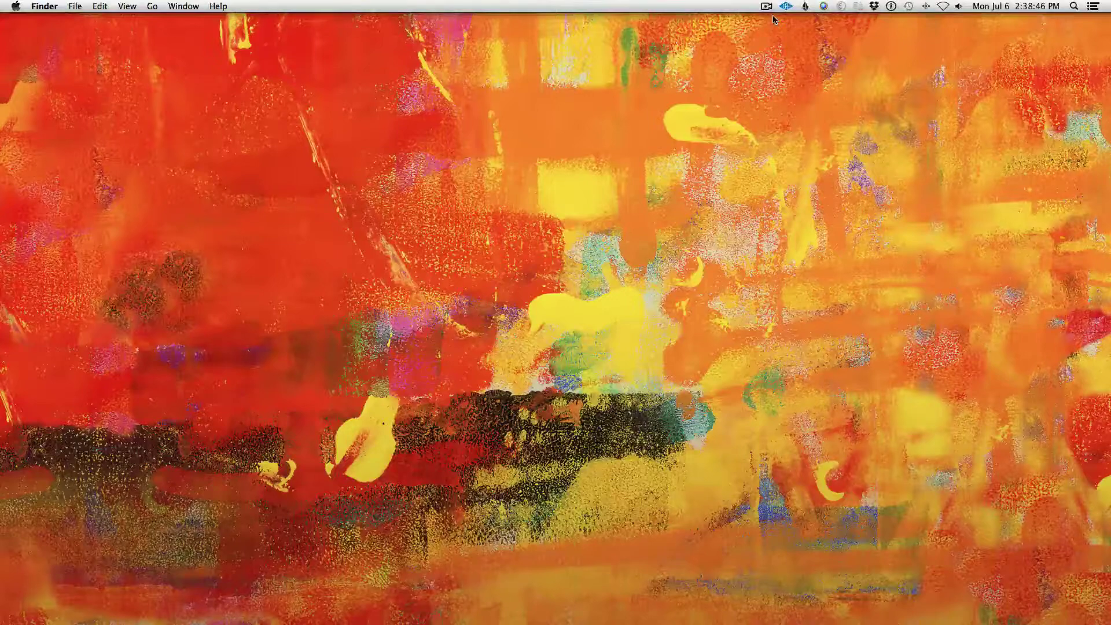
# Switch to Audio MIDI Setup and redisplay the MIDI Studio window with Window > Show MIDI Window
pyautogui.press('super+Tab')
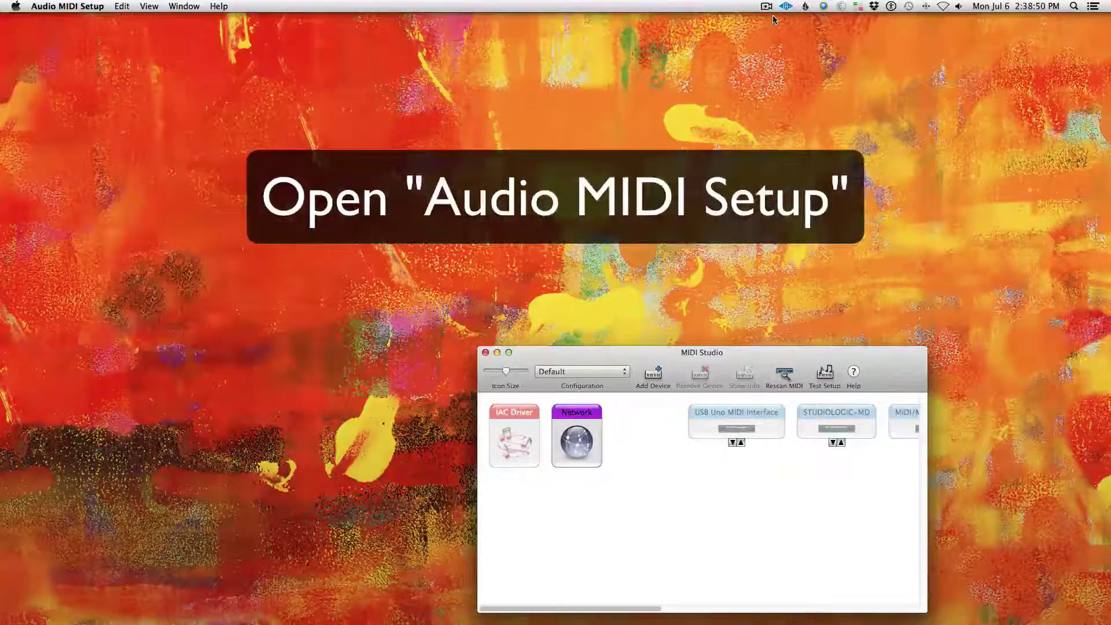
pyautogui.click(180, 5)
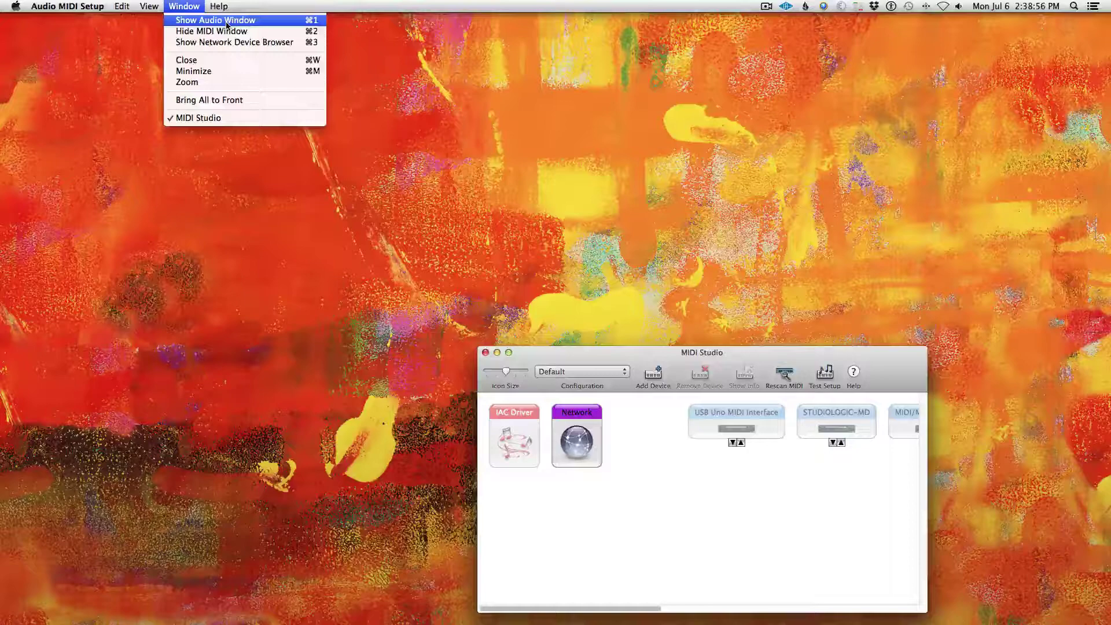
pyautogui.click(200, 30)
pyautogui.click(185, 6)
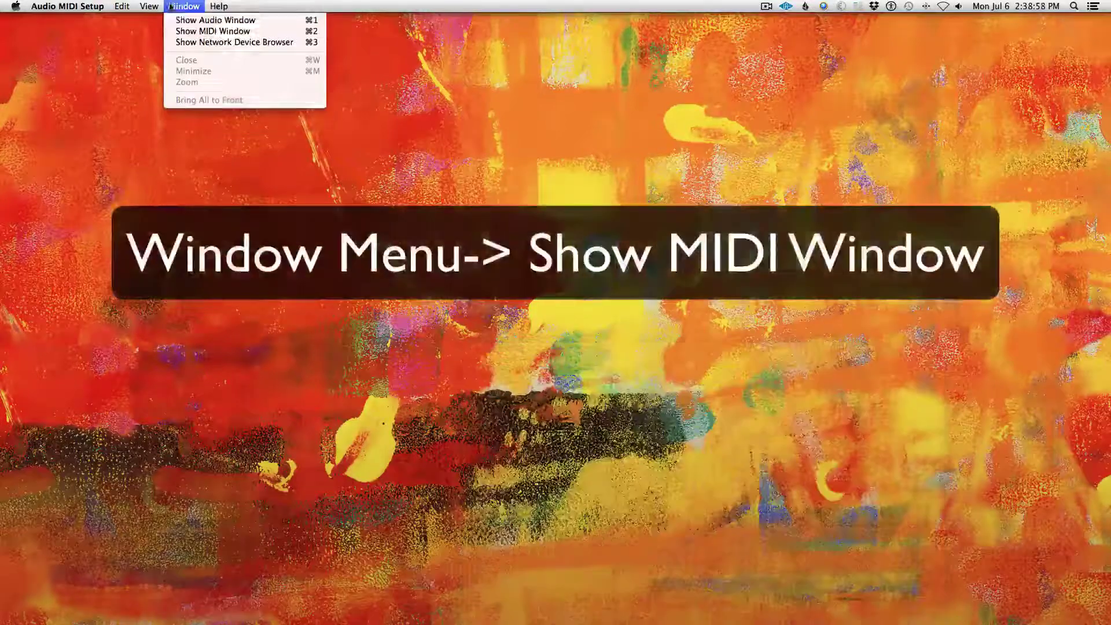
pyautogui.click(200, 32)
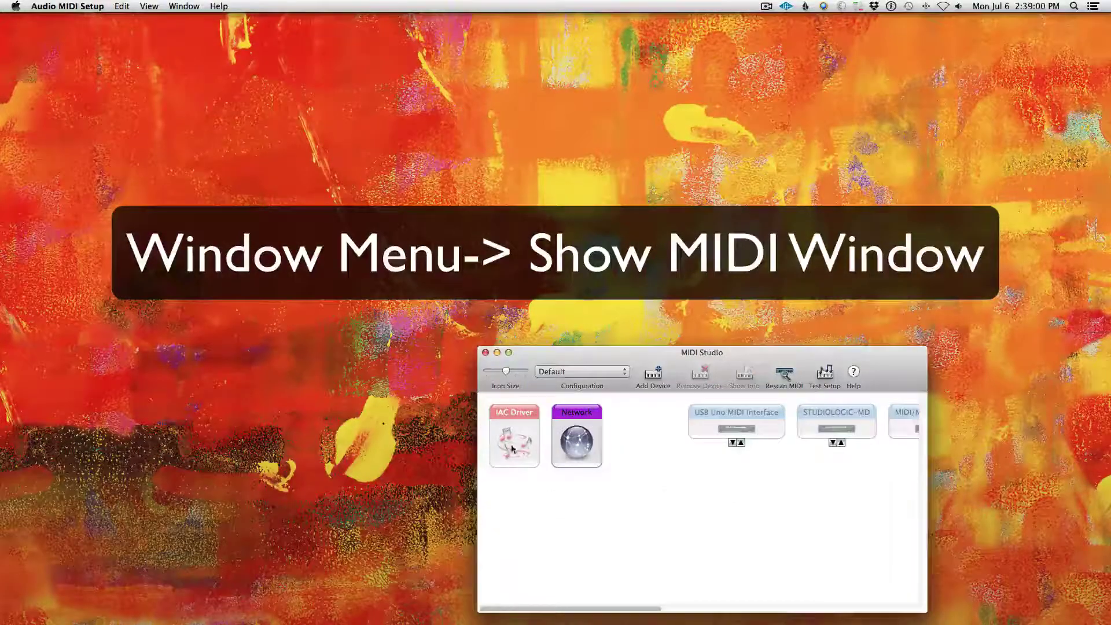
# In the IAC Driver's Properties, tick 'Device is online', then return to Logic Pro X
pyautogui.click(513, 447)
pyautogui.doubleClick(514, 446)
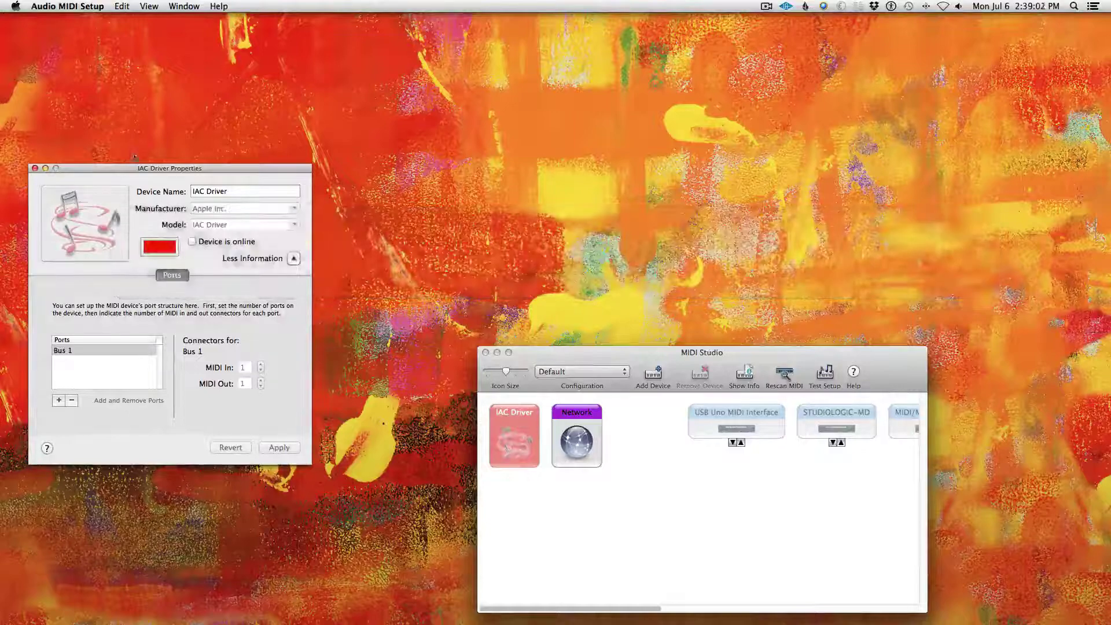
pyautogui.moveTo(118, 174); pyautogui.dragTo(778, 56)
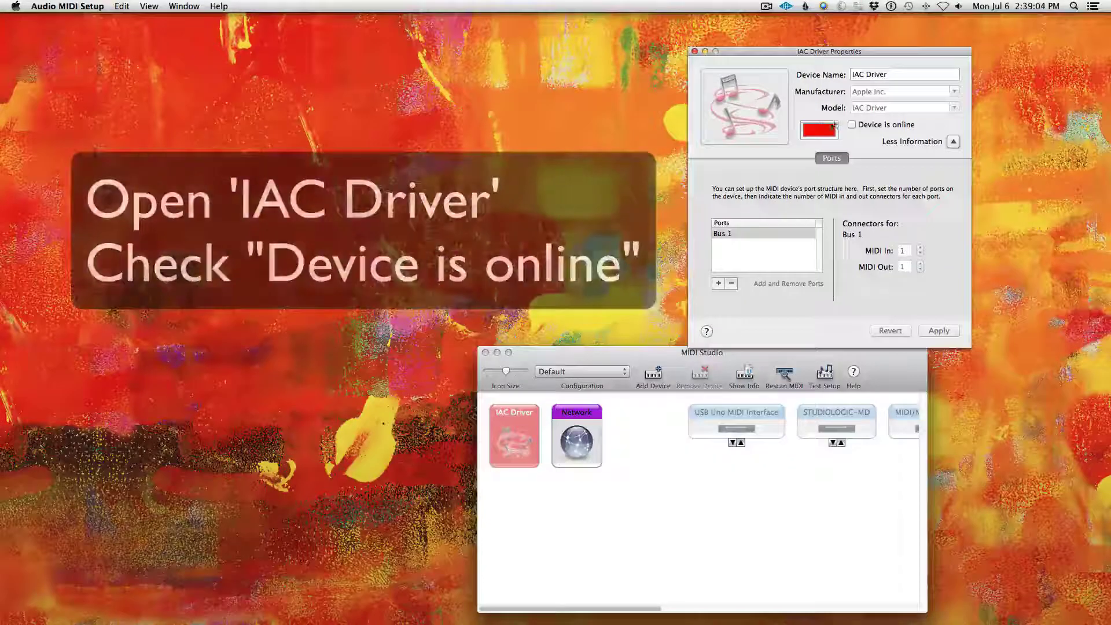
pyautogui.click(852, 125)
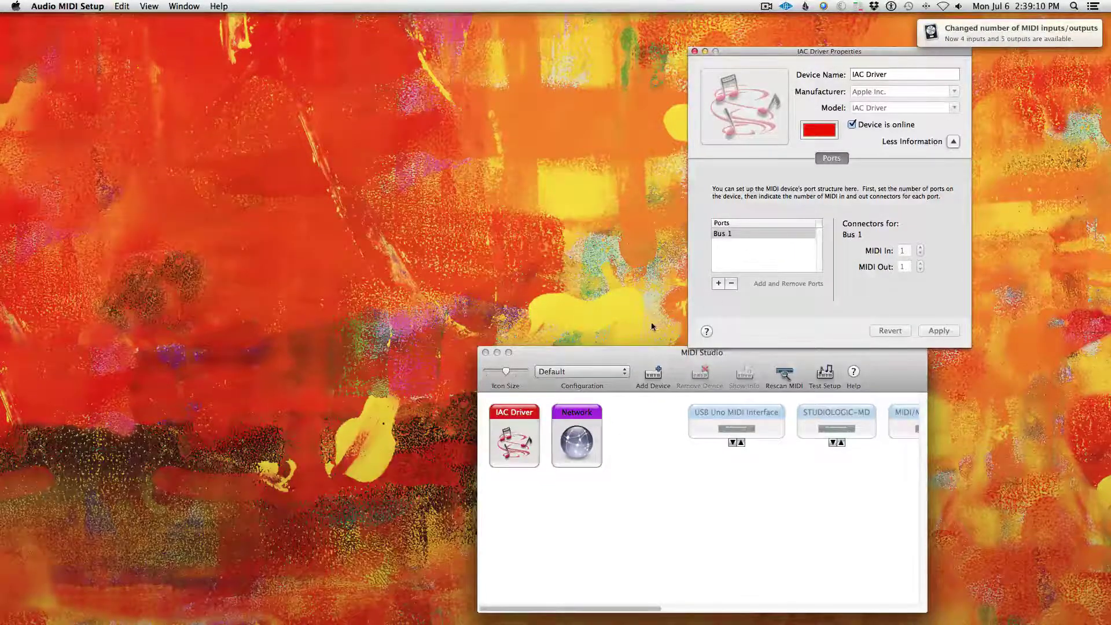
pyautogui.press('super+Tab')
pyautogui.press('super+Tab')
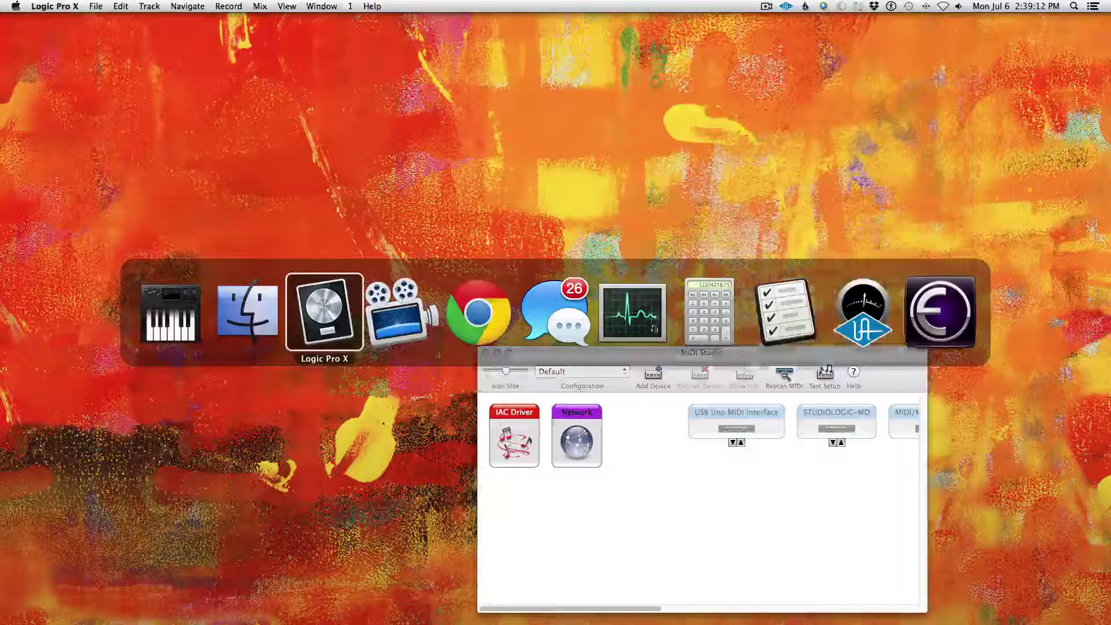
# Create a new project with a Classic Electric Piano instrument track, hide the Library, and shrink the window
pyautogui.click(95, 6)
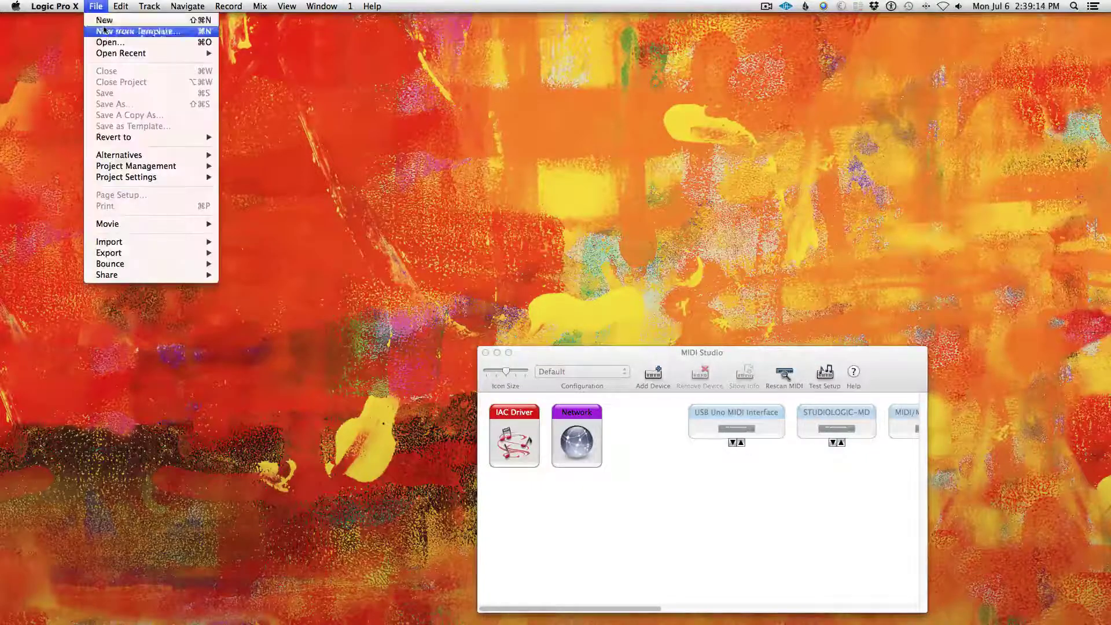
pyautogui.click(110, 20)
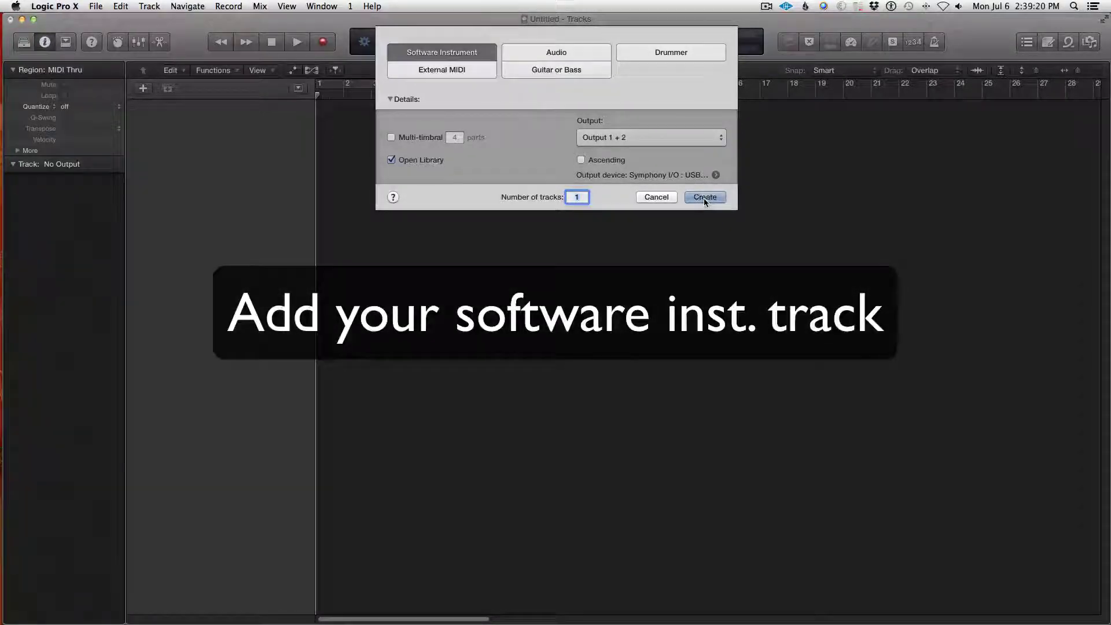
pyautogui.click(705, 198)
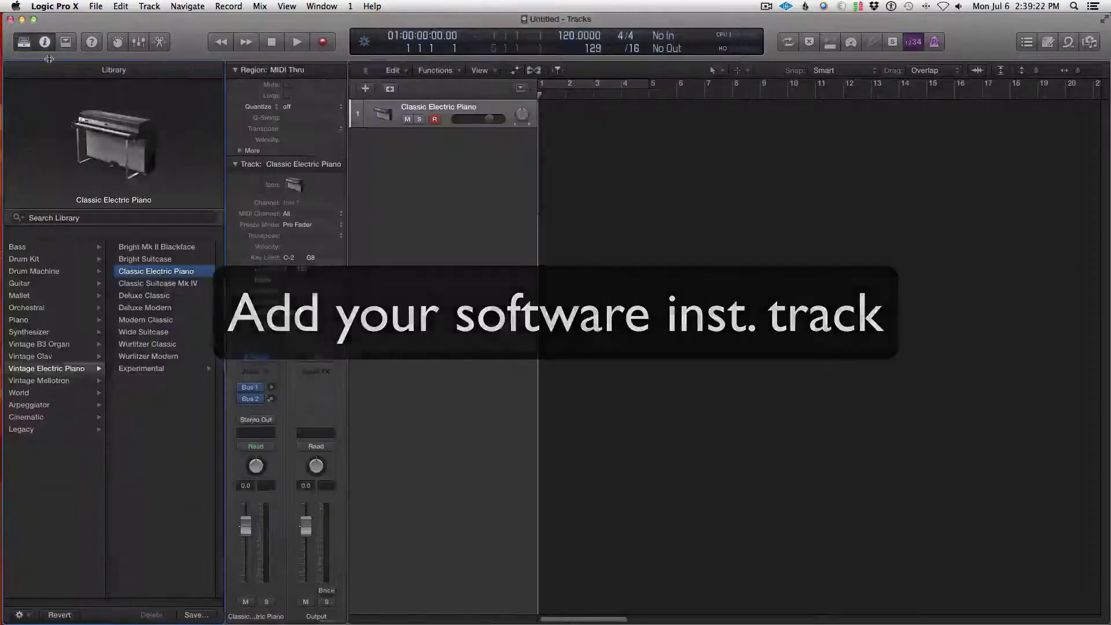
pyautogui.press('y')
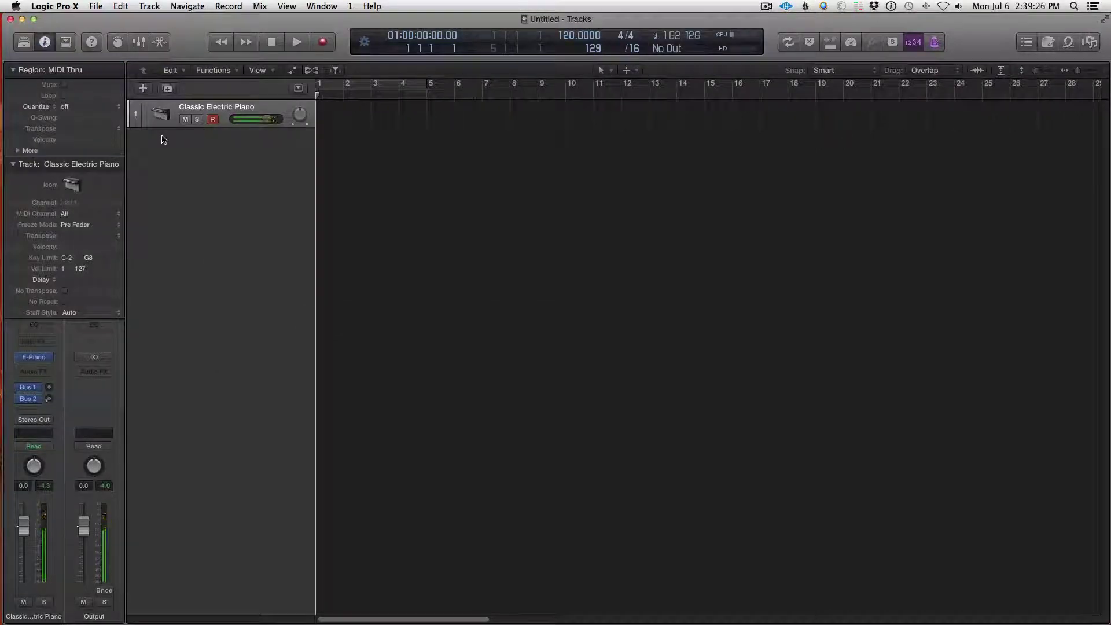
pyautogui.moveTo(1104, 622); pyautogui.dragTo(602, 424)
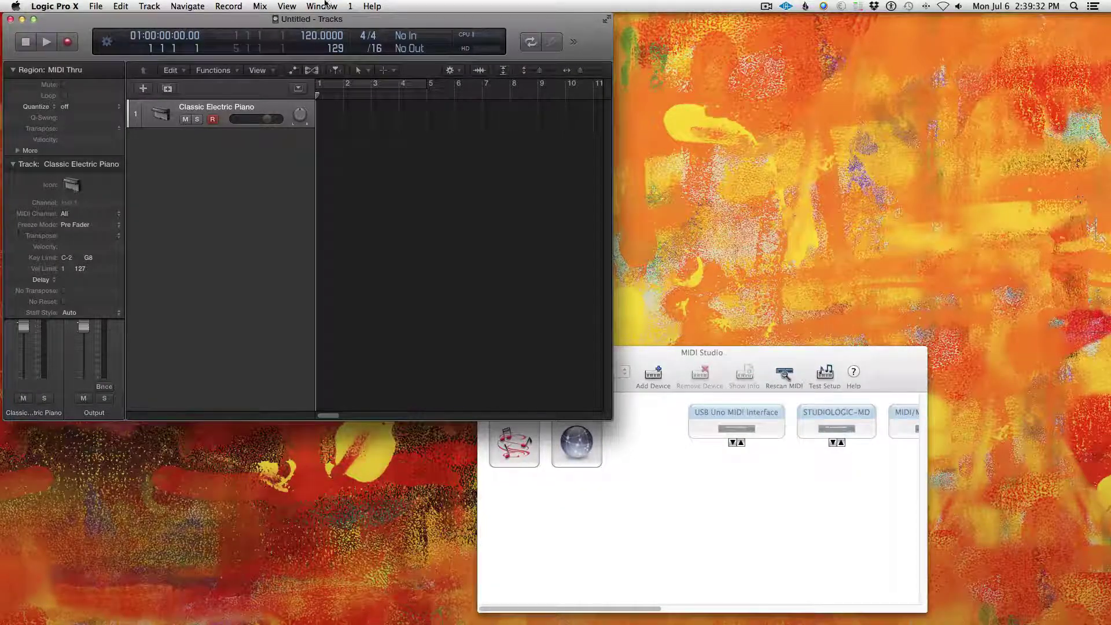
# Create an External MIDI track with Output set to IAC Driver Bus 1 > All
pyautogui.click(94, 6)
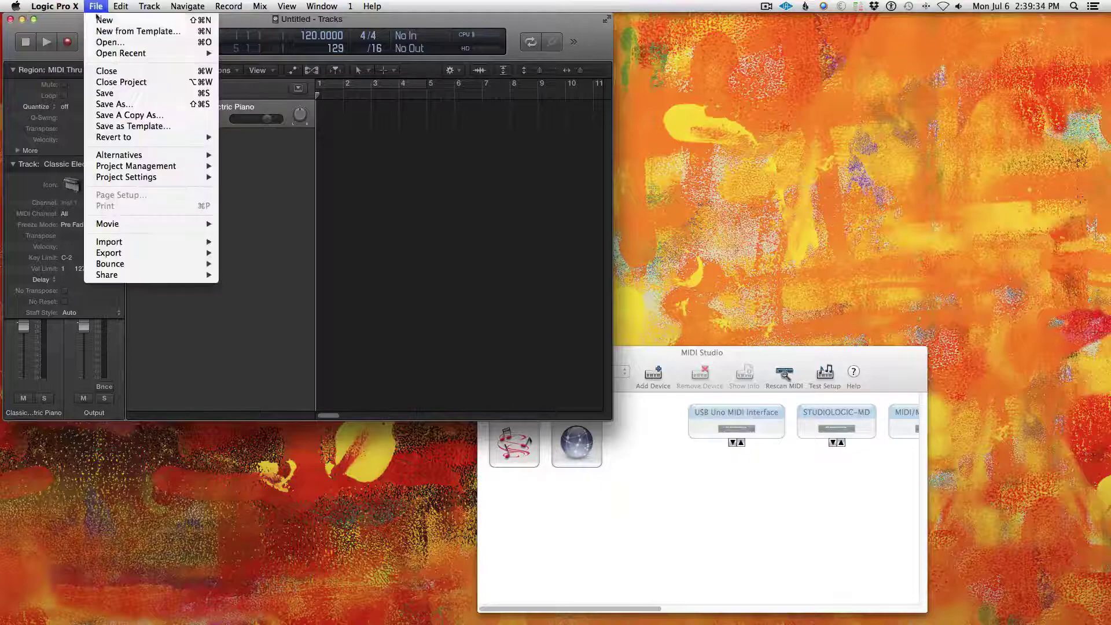
pyautogui.click(252, 230)
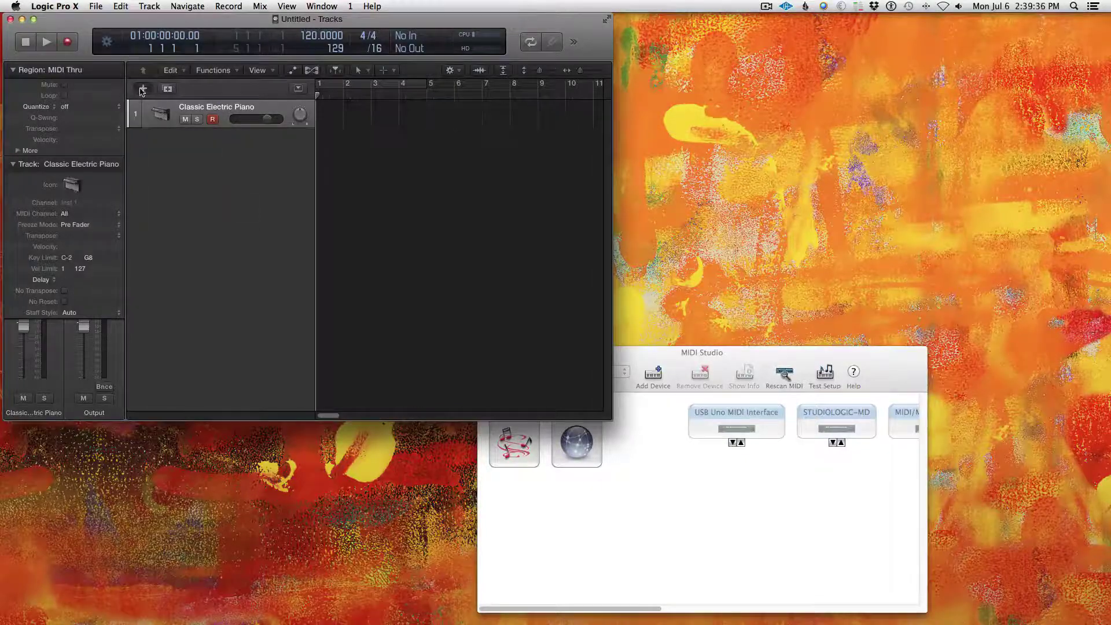
pyautogui.click(143, 88)
pyautogui.click(193, 69)
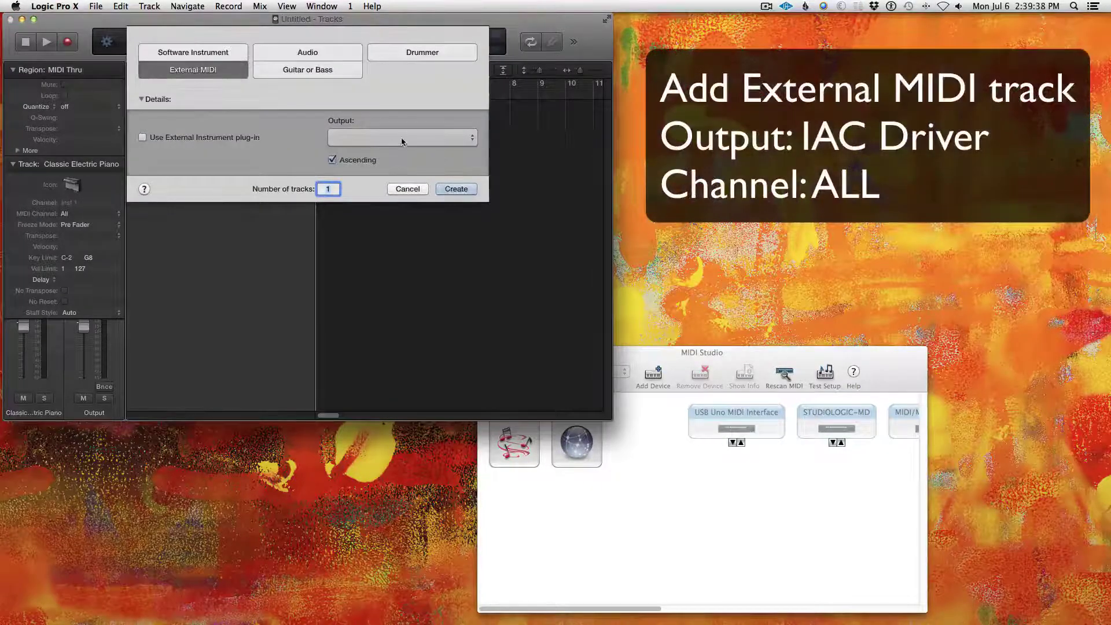
pyautogui.click(402, 141)
pyautogui.moveTo(405, 154)
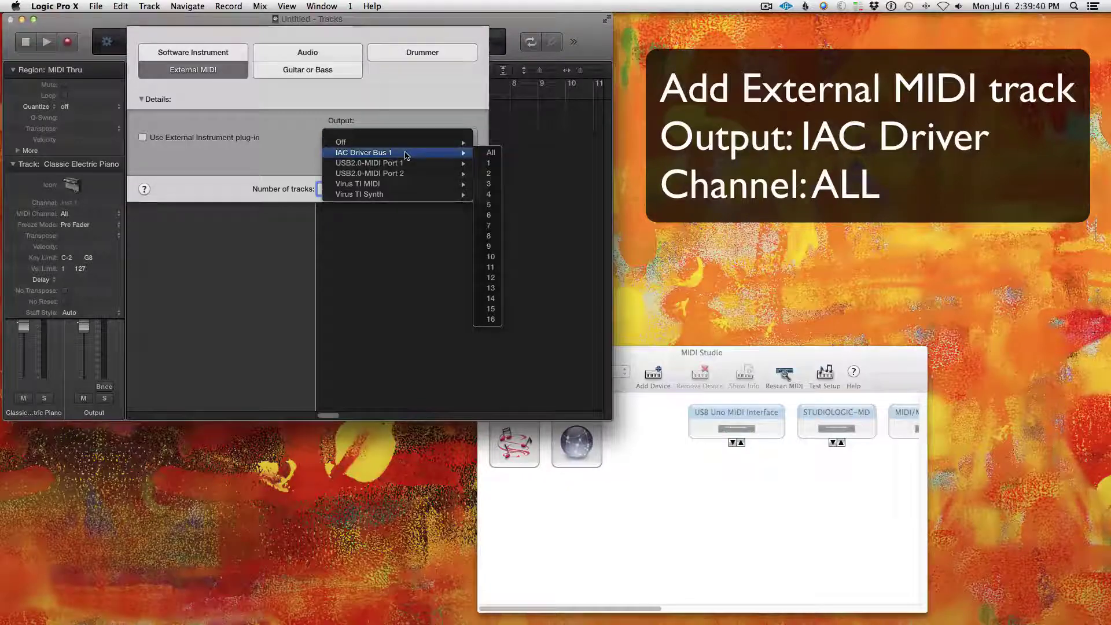
pyautogui.click(490, 152)
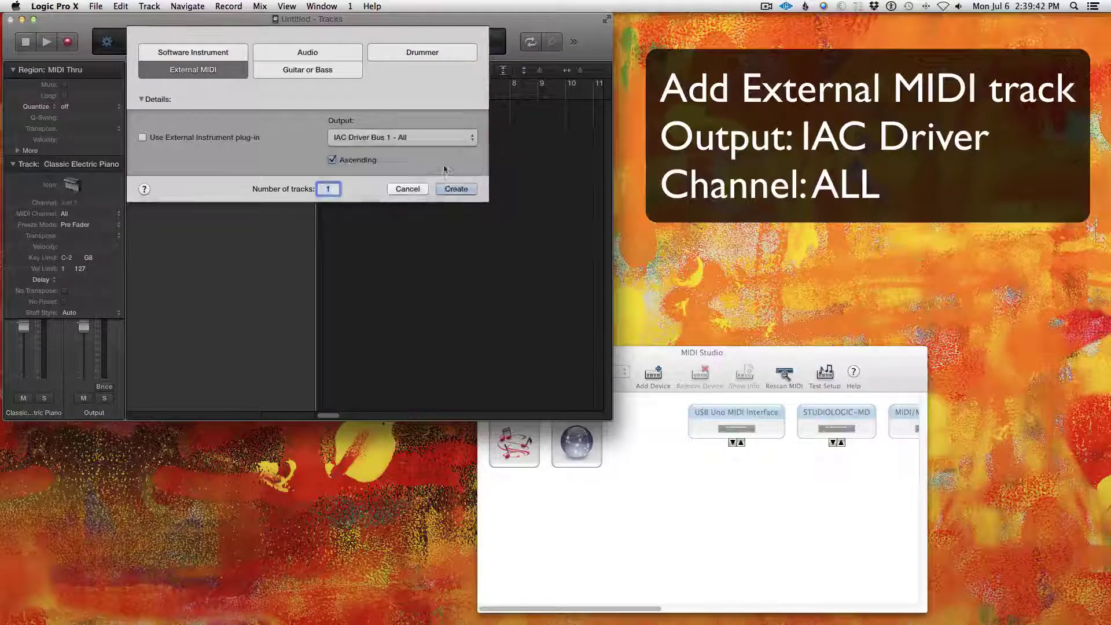
pyautogui.click(455, 189)
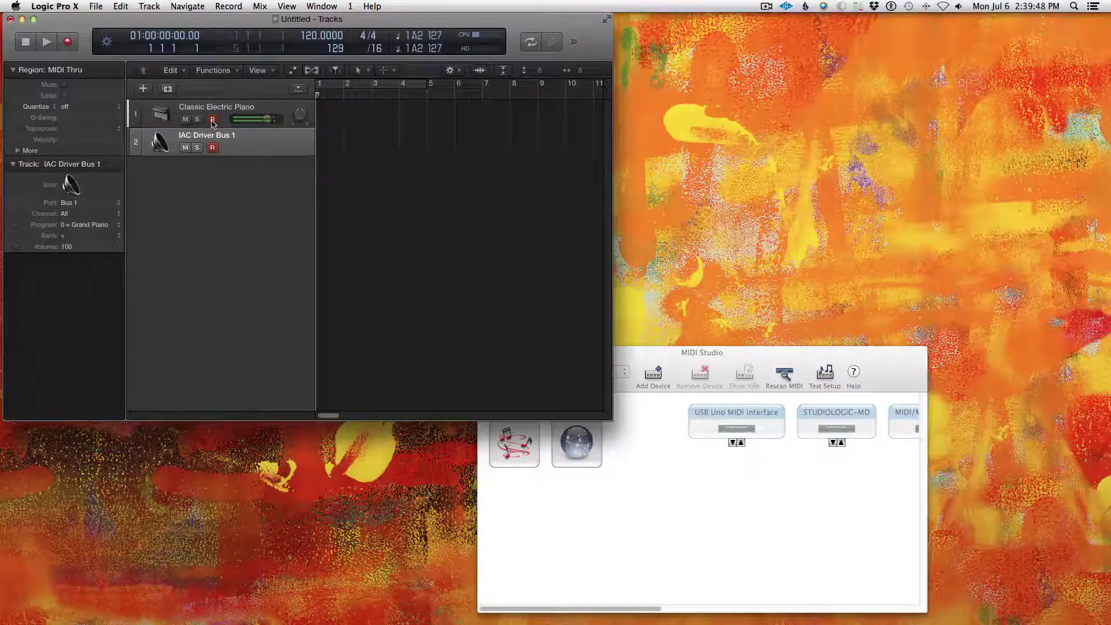
# Open the MIDI Environment and switch its layer to Click & Ports
pyautogui.click(322, 6)
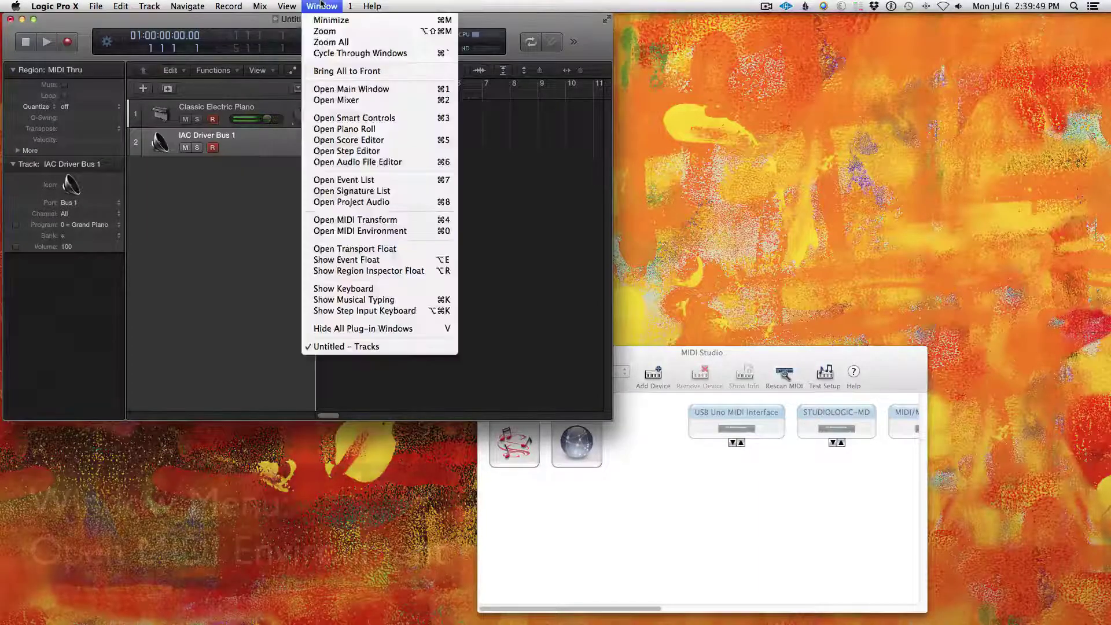
pyautogui.click(381, 231)
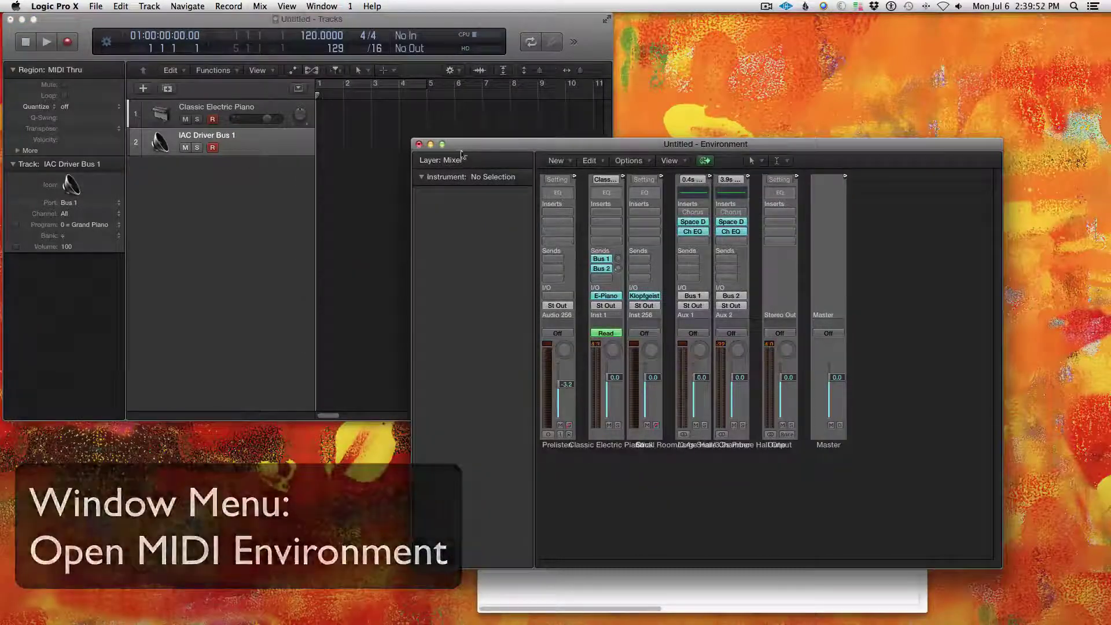
pyautogui.click(508, 164)
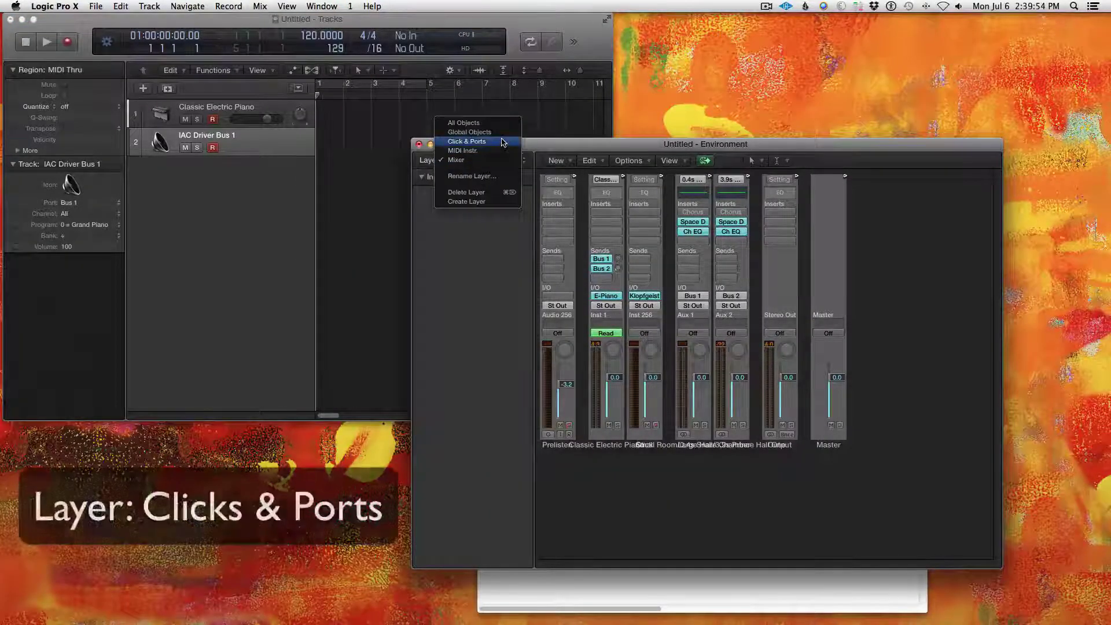
pyautogui.click(502, 139)
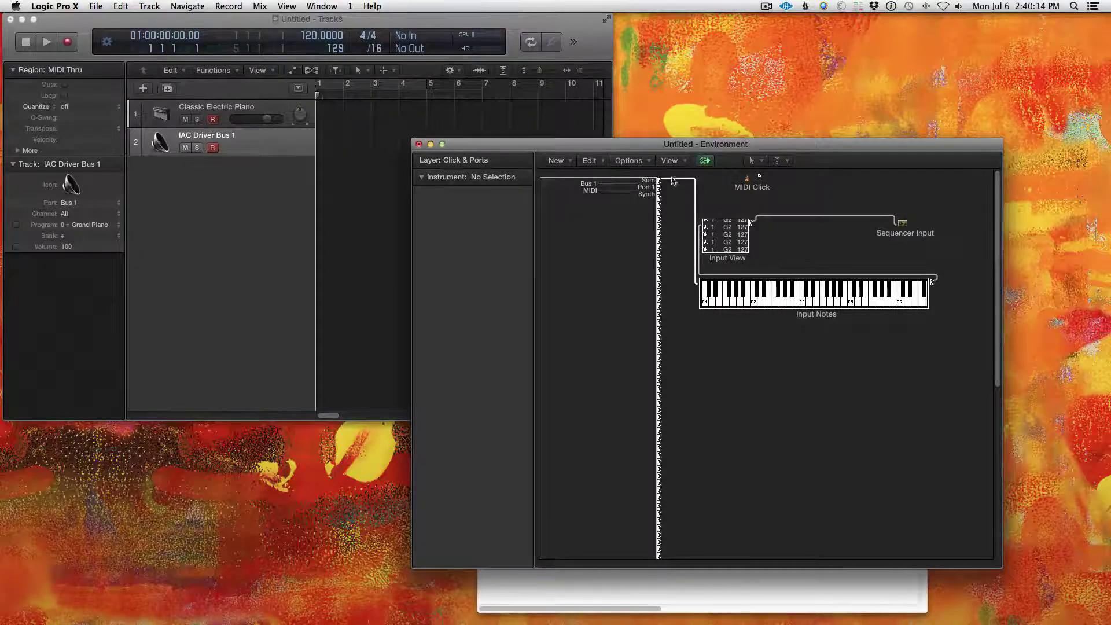
# Clear the Sum outlet's cable, then cable Port 1, MIDI and Synth outlets to Input Notes
pyautogui.click(590, 161)
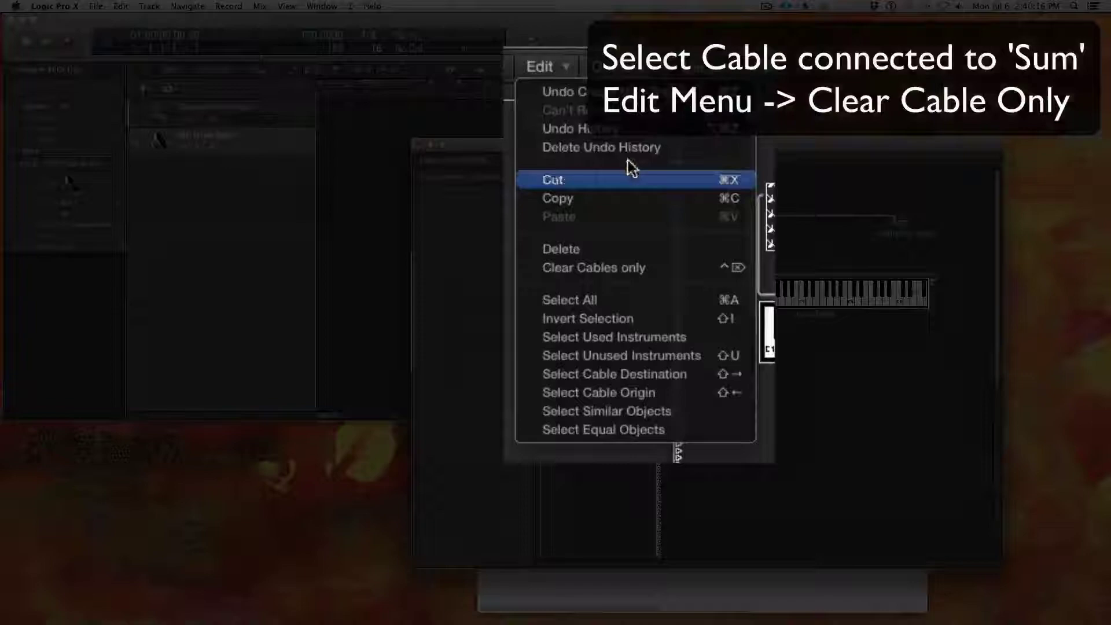
pyautogui.click(650, 270)
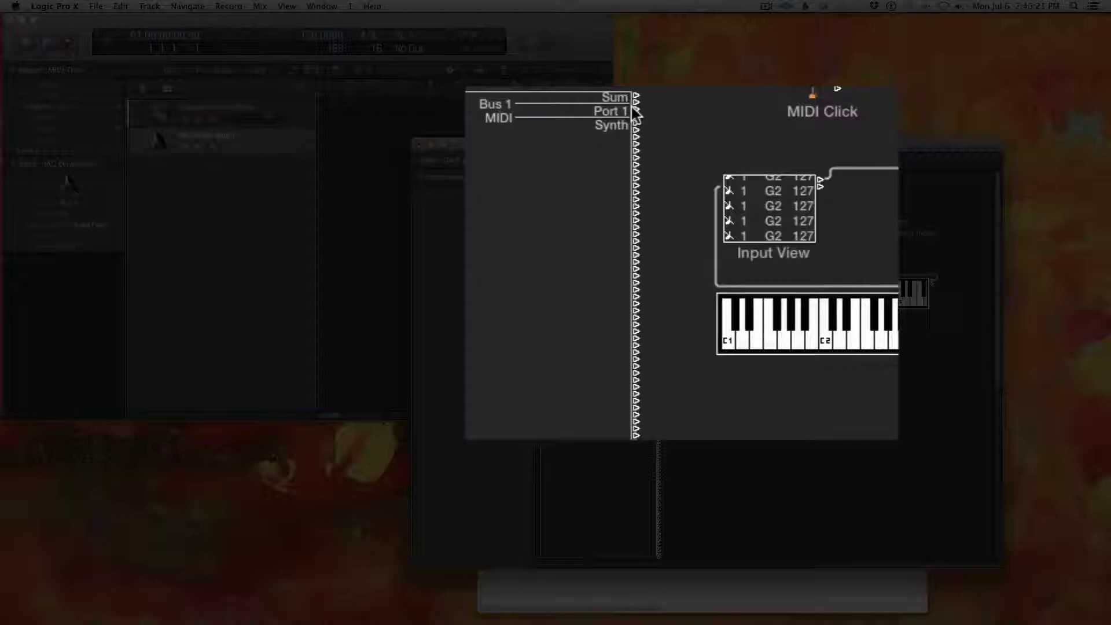
pyautogui.moveTo(635, 109); pyautogui.dragTo(821, 307)
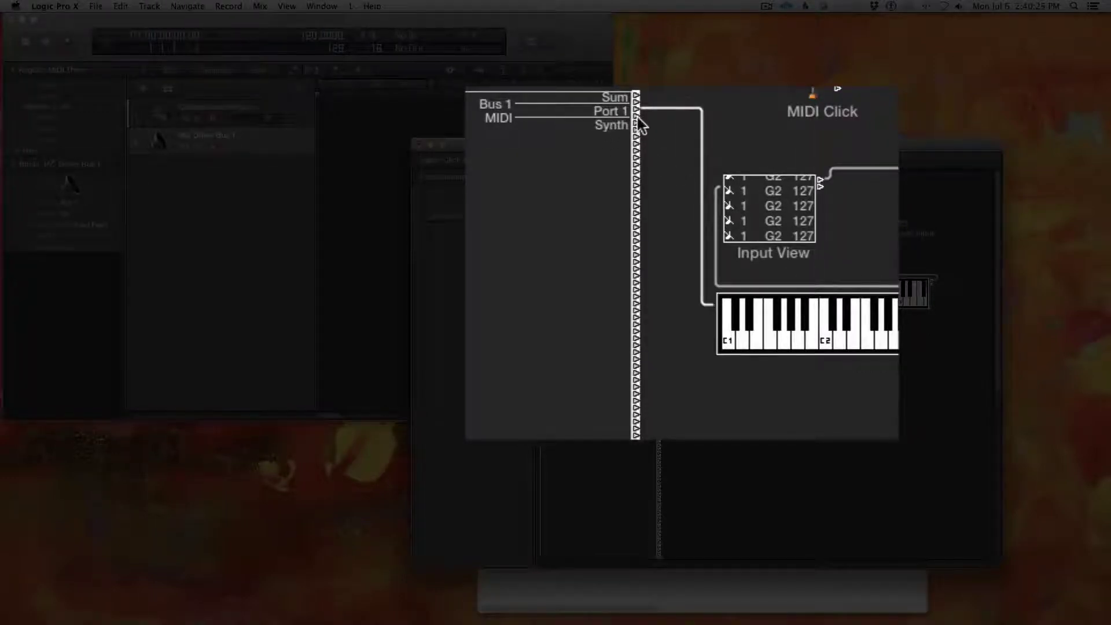
pyautogui.moveTo(637, 122); pyautogui.dragTo(807, 314)
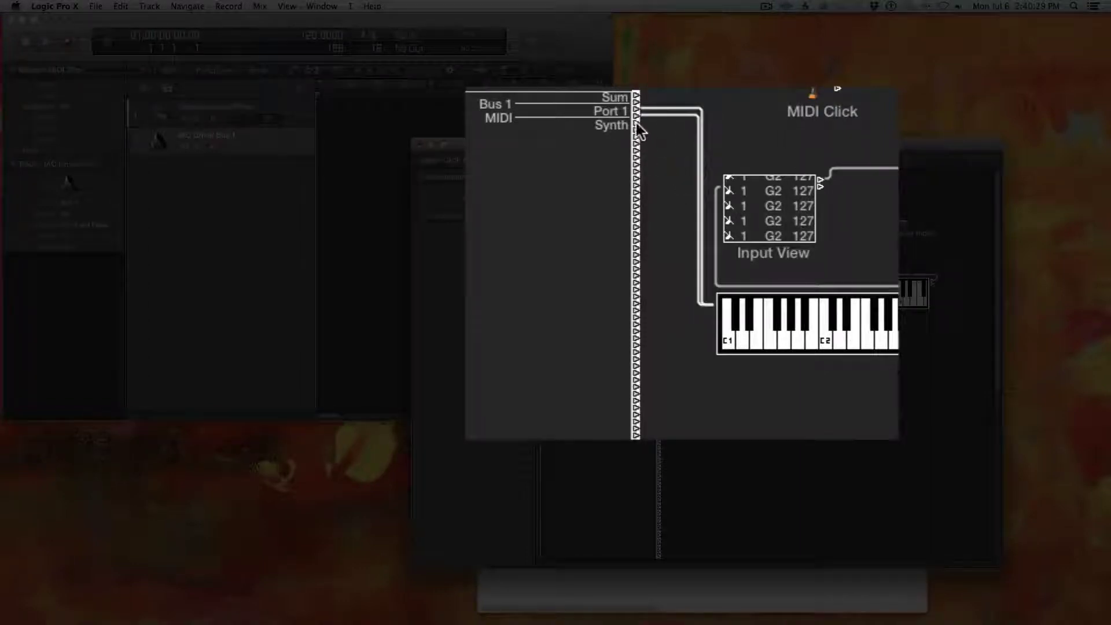
pyautogui.moveTo(636, 125); pyautogui.dragTo(825, 336)
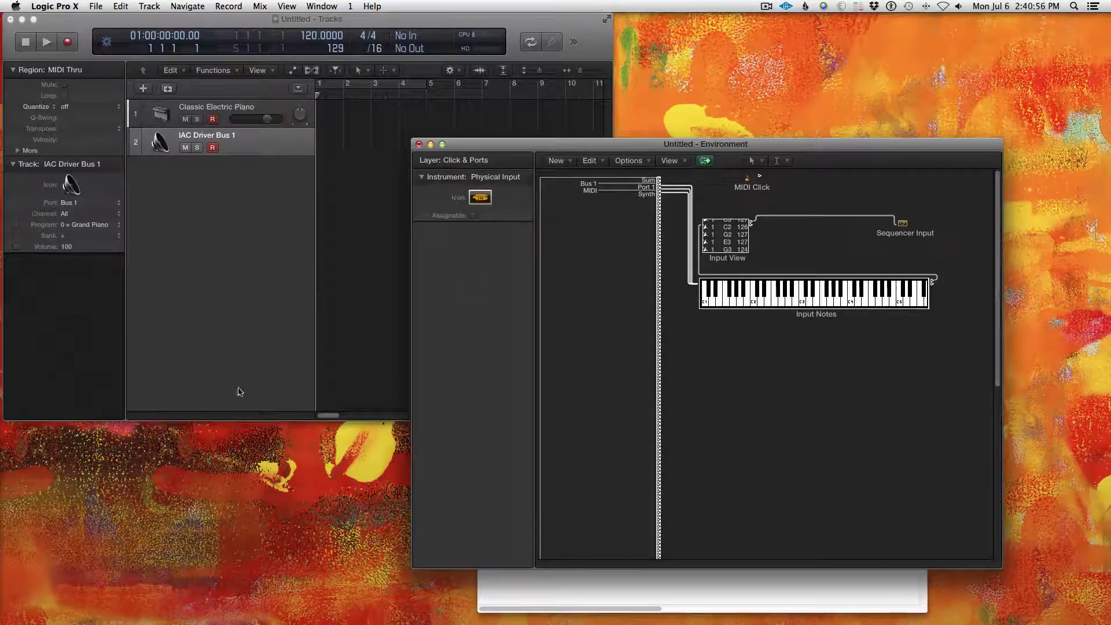
# Launch Chordie from Spotlight and set its MIDI input to IAC Driver Bus 1
pyautogui.click(1074, 5)
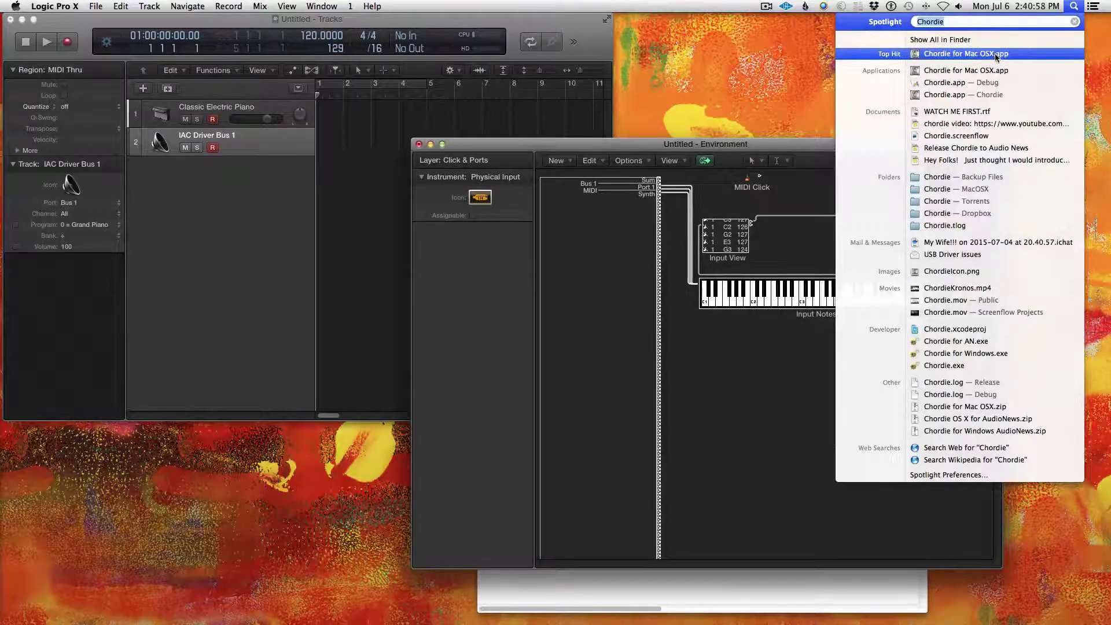
pyautogui.press('Return')
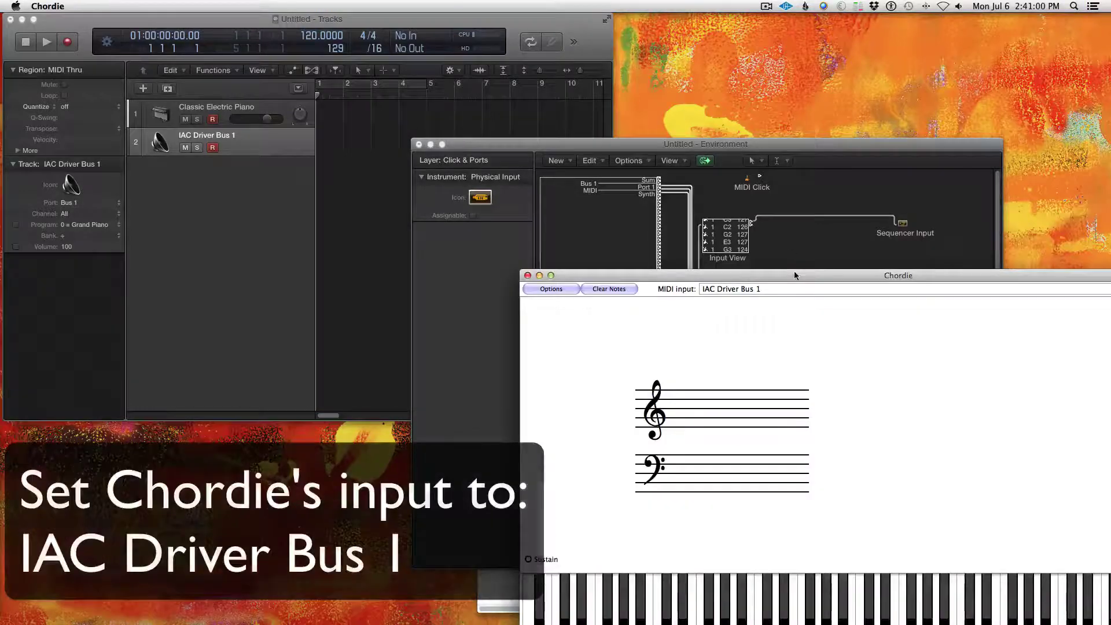
pyautogui.moveTo(796, 273); pyautogui.dragTo(747, 174)
pyautogui.click(742, 191)
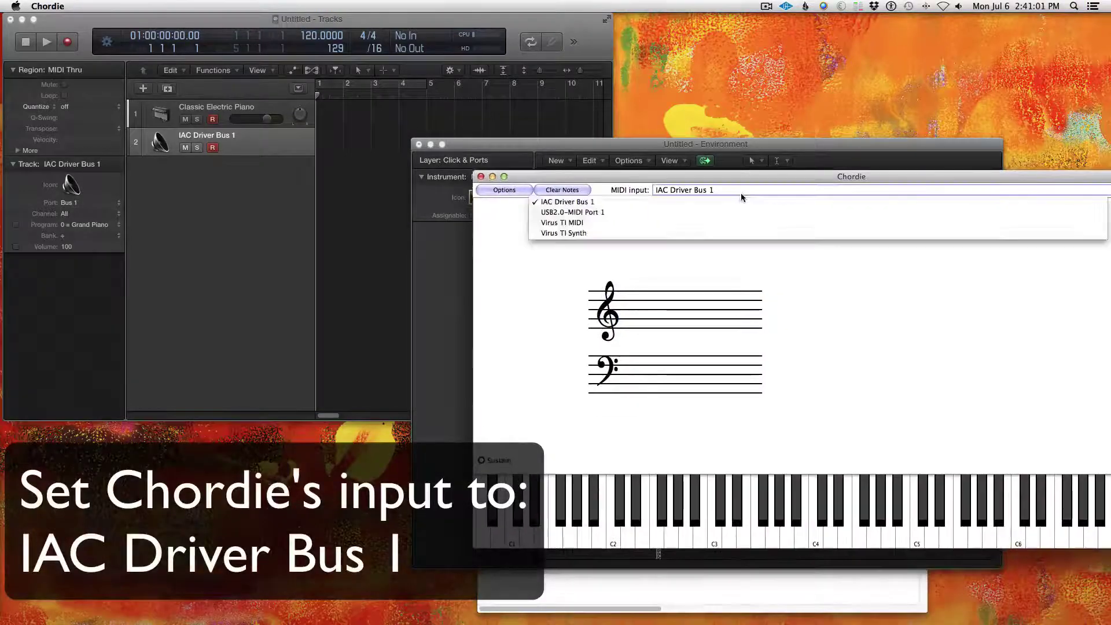
pyautogui.click(648, 232)
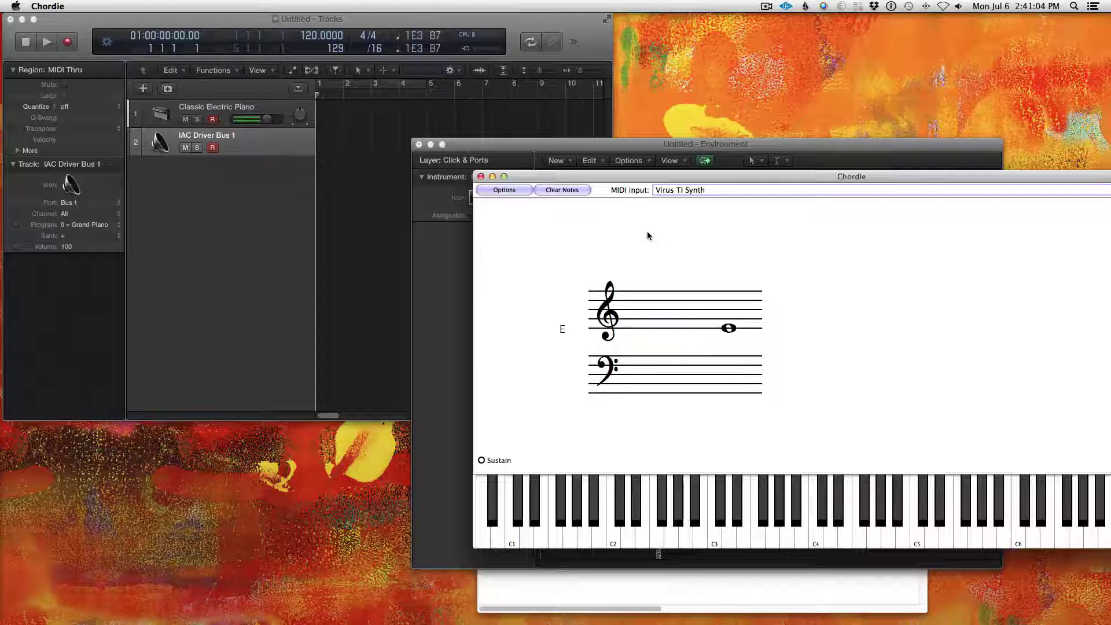
pyautogui.click(744, 193)
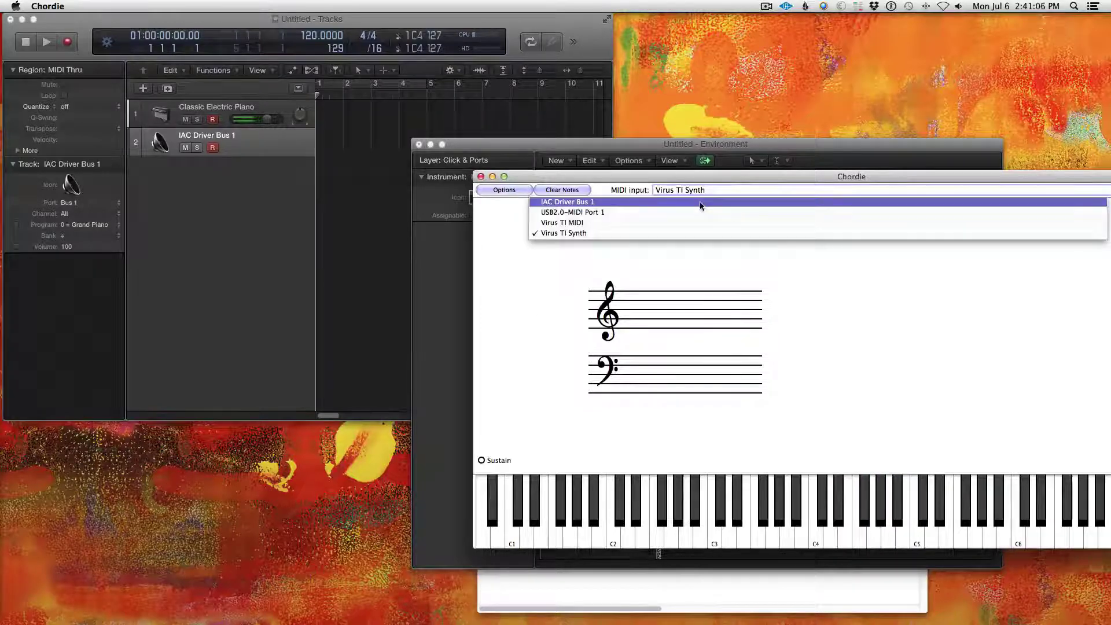
pyautogui.click(700, 202)
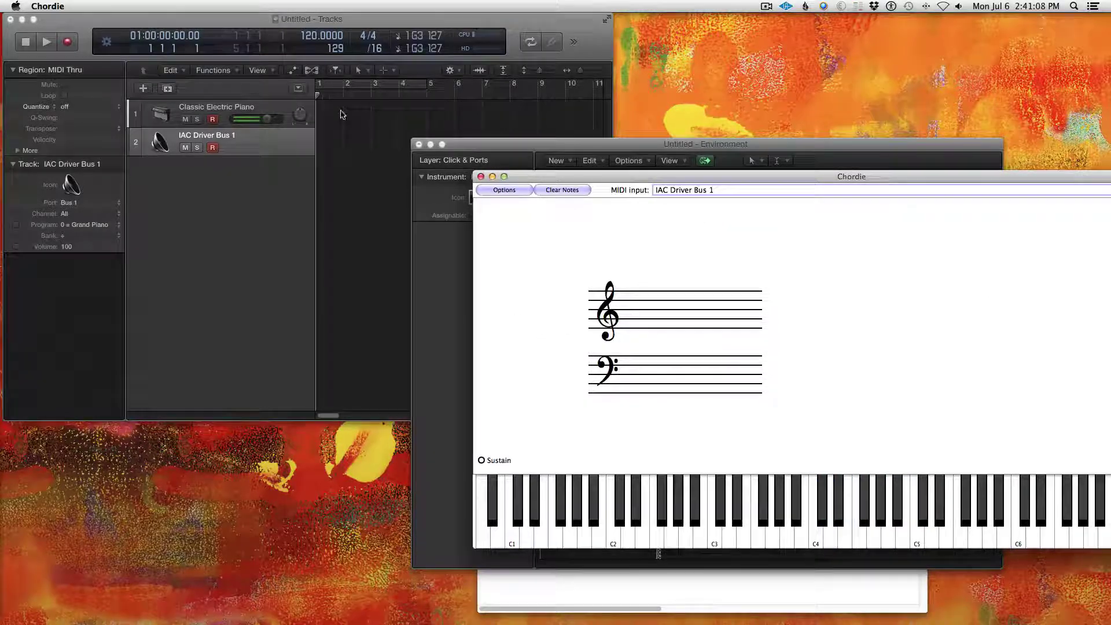
# Record a chord performance on the IAC Driver Bus 1 track, stop, and deselect the regions
pyautogui.click(457, 121)
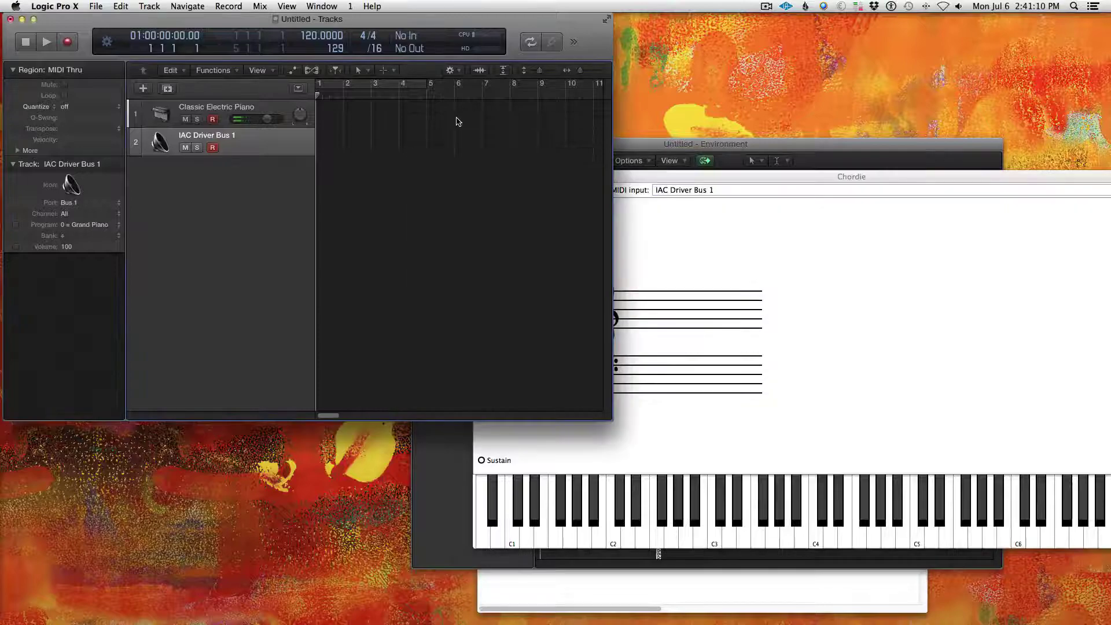
pyautogui.press('space')
pyautogui.press('r')
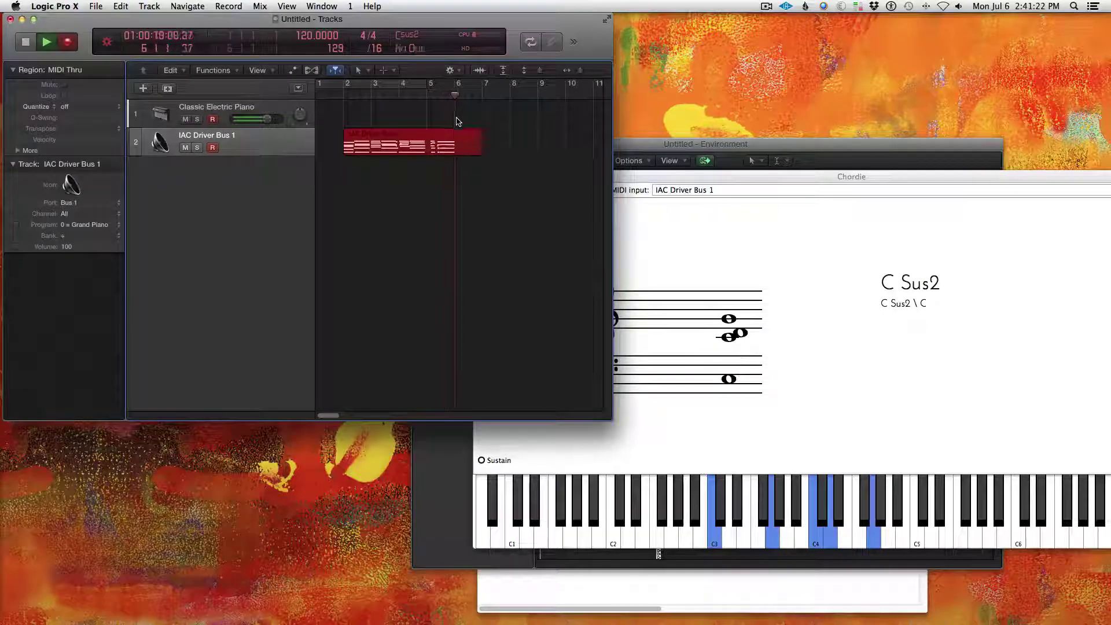
pyautogui.press('space')
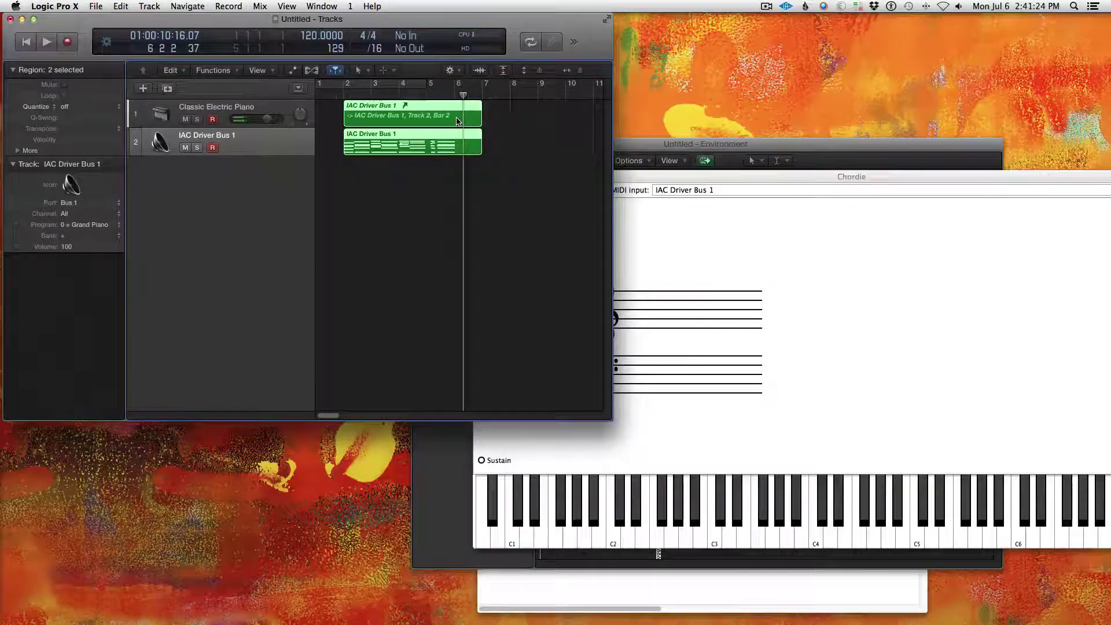
pyautogui.click(313, 146)
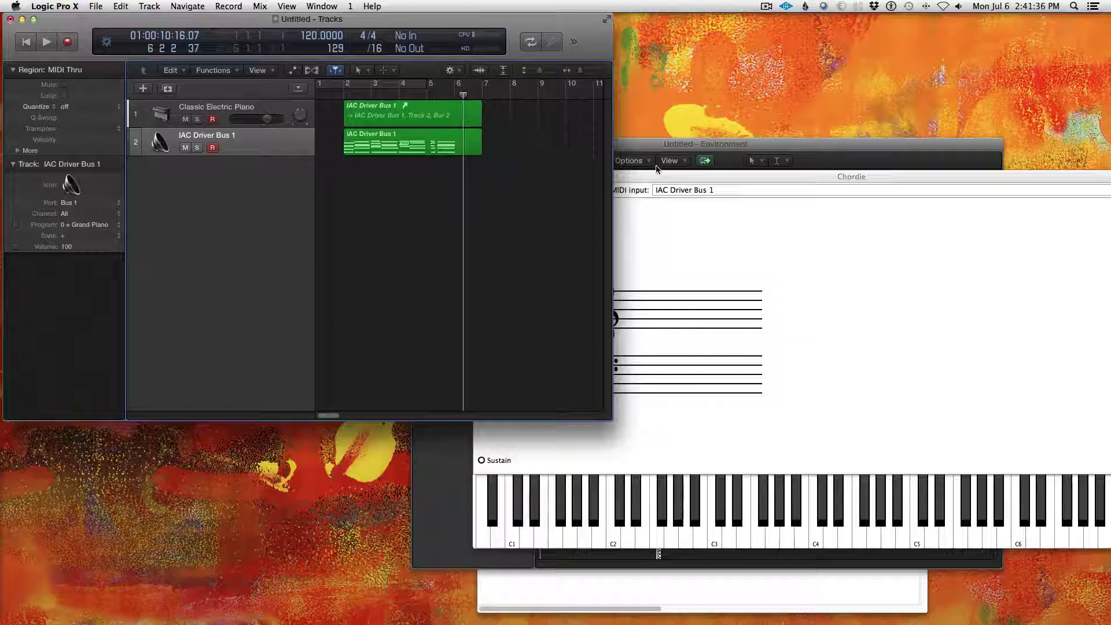
# Play back the recorded chords from bar 2, then bring the Environment window forward
pyautogui.press(',')
pyautogui.press(',')
pyautogui.press(',')
pyautogui.press(',')
pyautogui.press(',')
pyautogui.press('space')
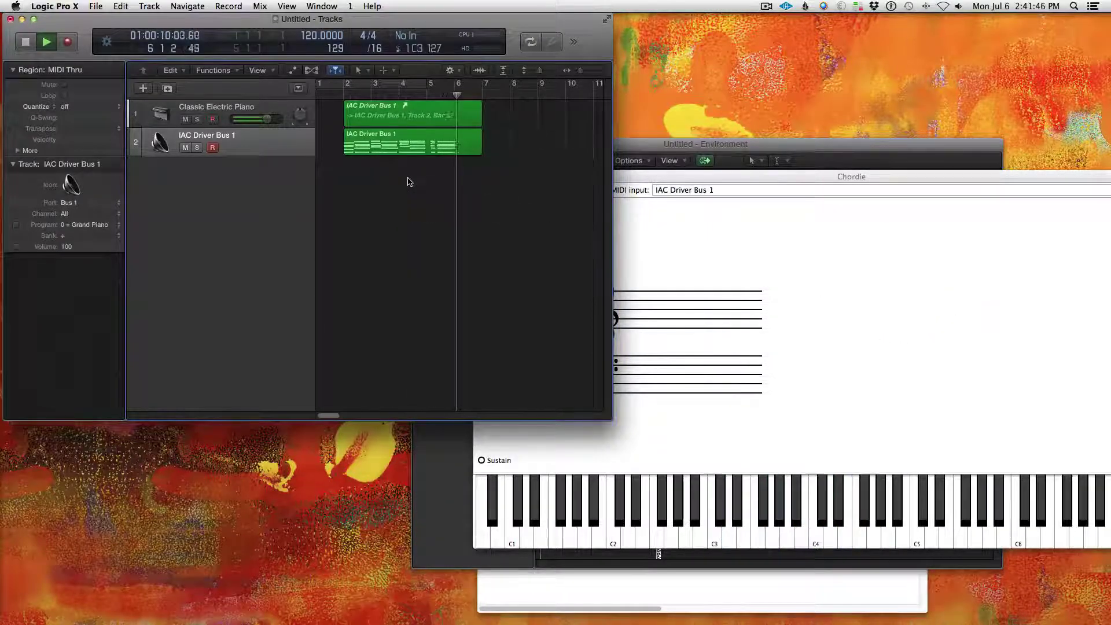
pyautogui.press('space')
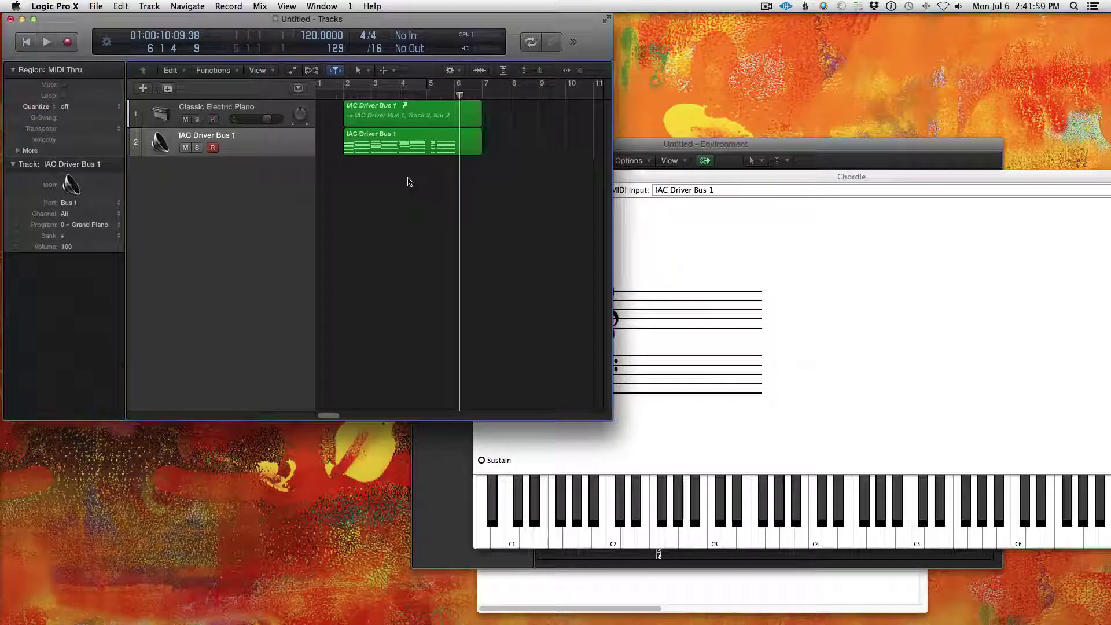
pyautogui.click(628, 148)
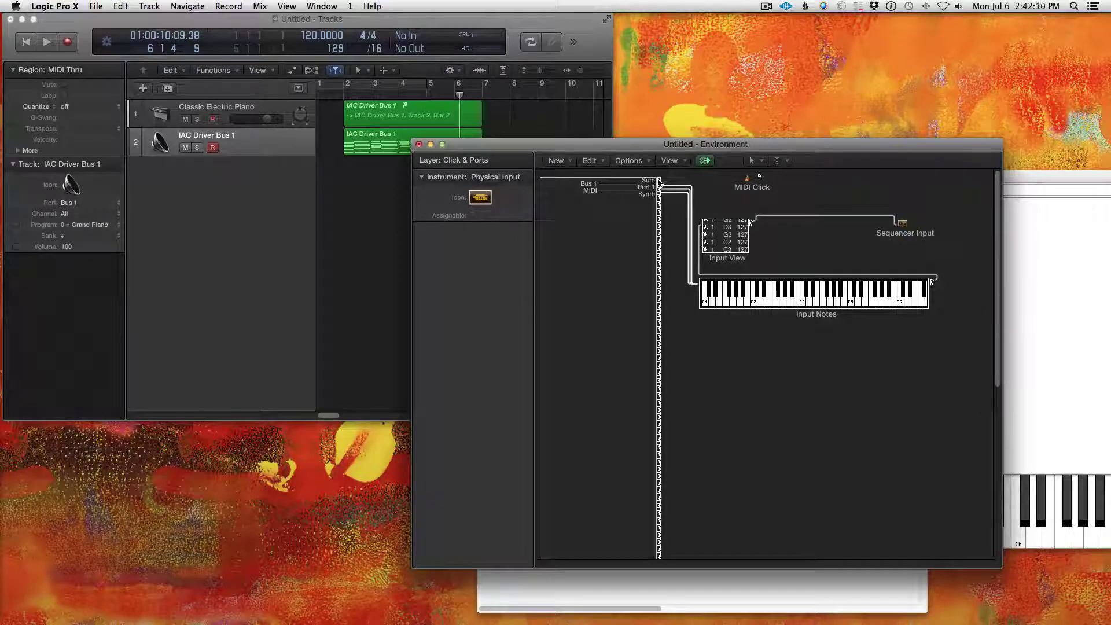
# Bring the Chordie window in front of Logic Pro X's Environment
pyautogui.click(1020, 232)
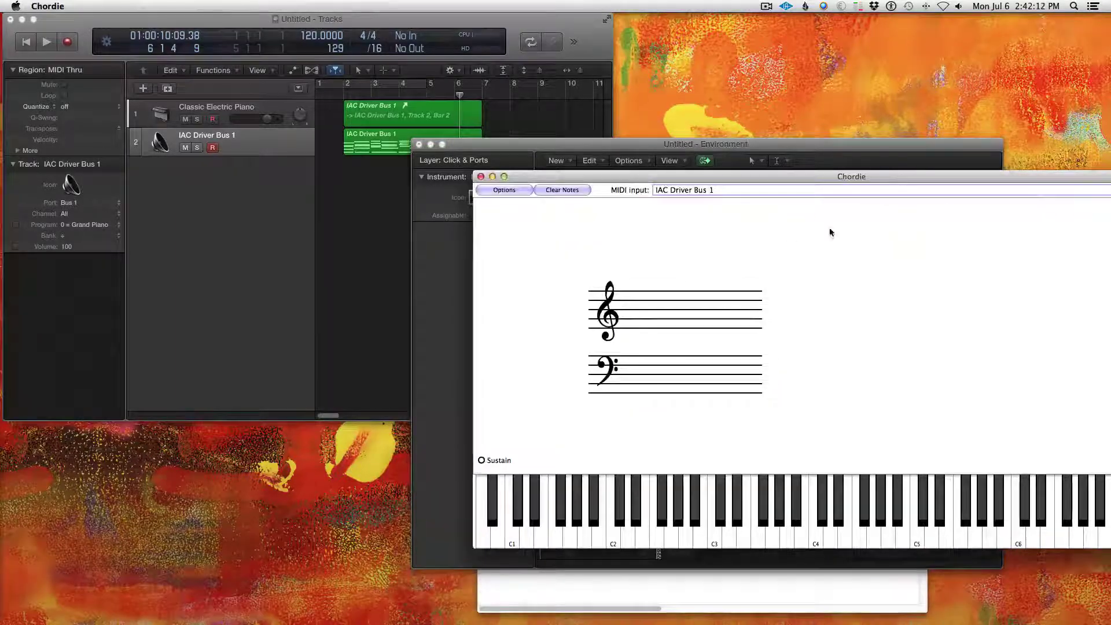